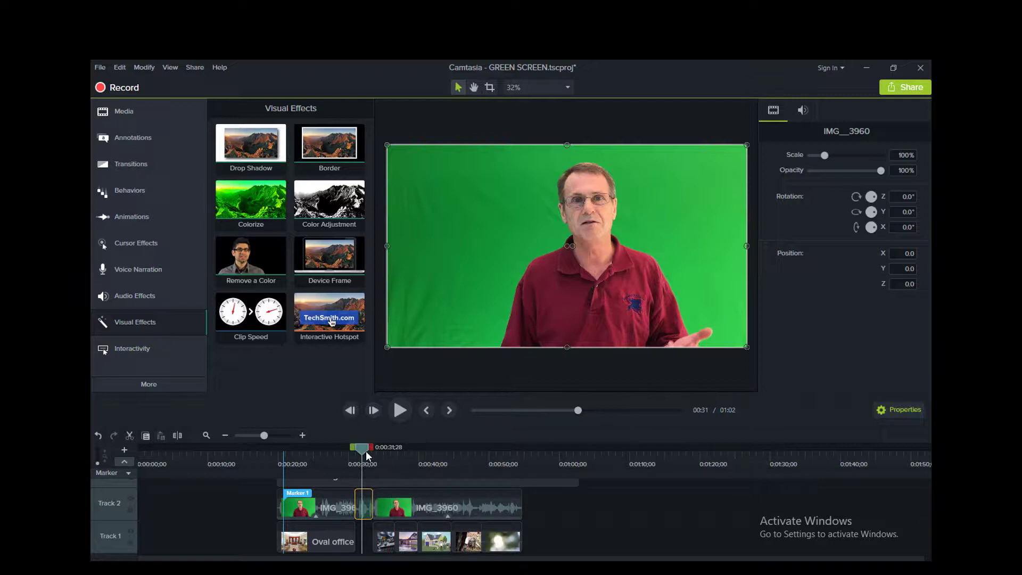
- Try to apply the Remove a Color effect to the short green-screen clip on Track 2 around the 32-second mark
mouse_move(363, 449)
mouse_down()
mouse_move(408, 449)
mouse_move(356, 453)
mouse_move(365, 454)
mouse_up()
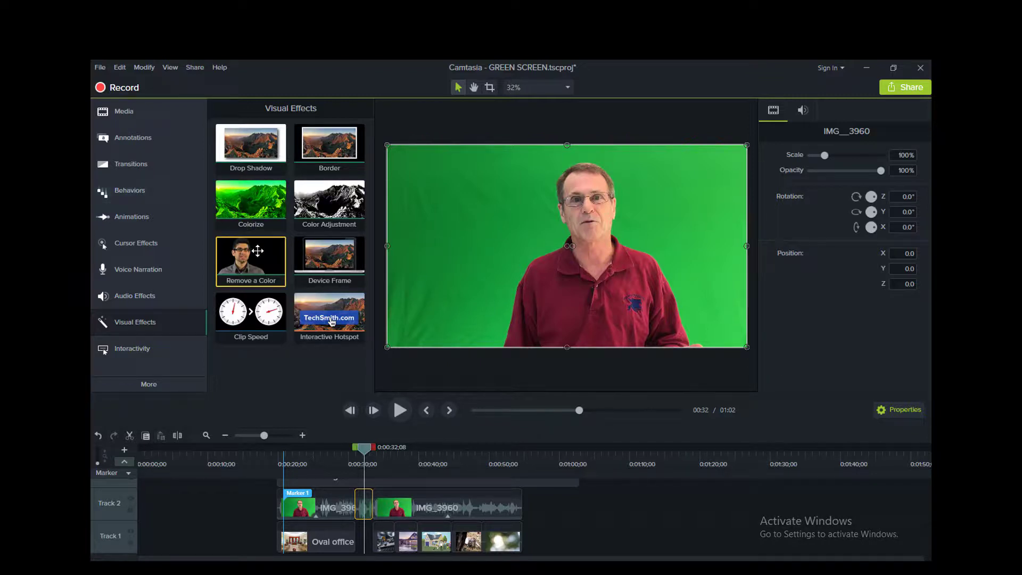
drag(258, 251, 354, 458)
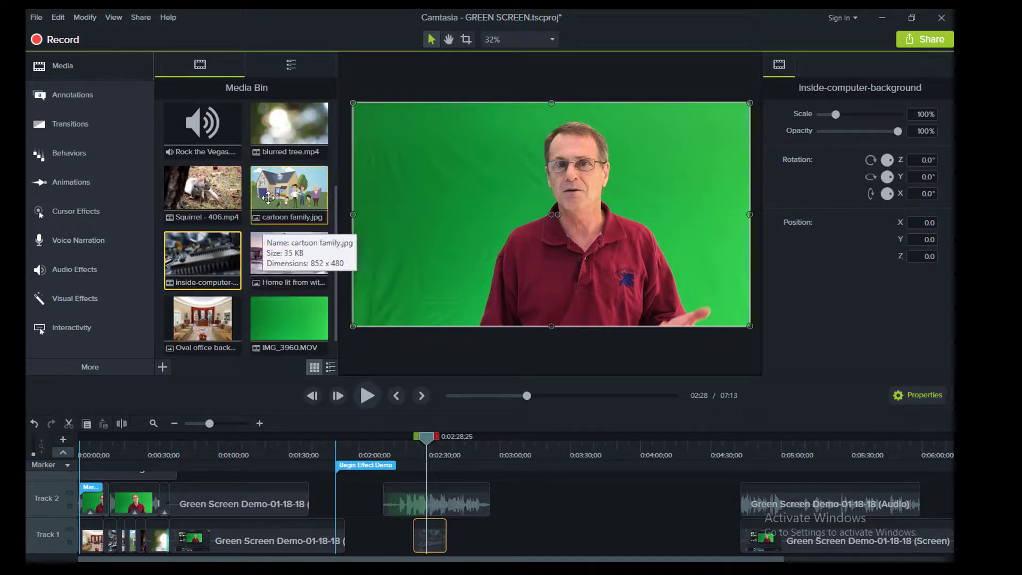
- Preview the inside-computer-background.mp4 clip from the media bin and close the preview
double_click(211, 261)
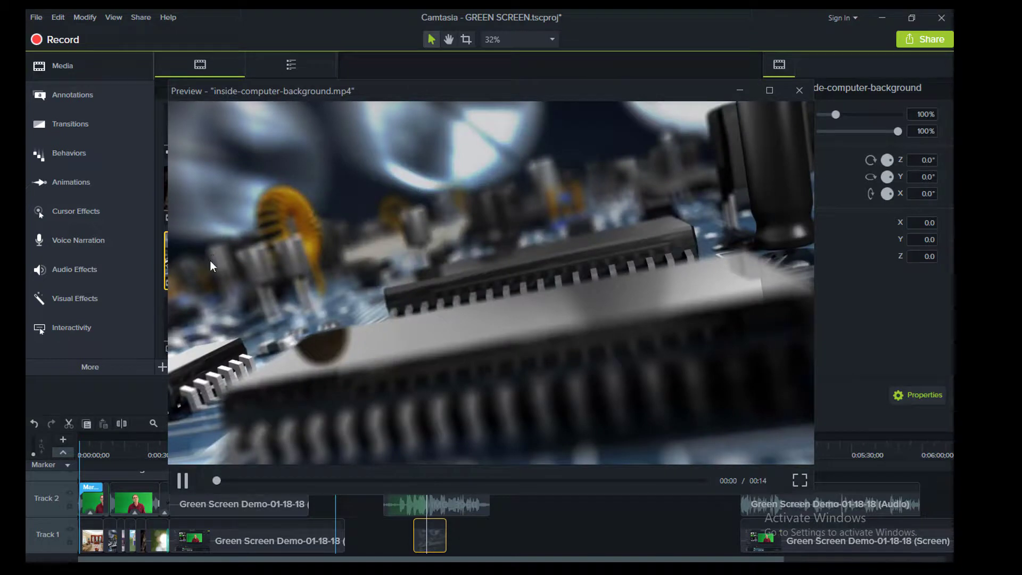
click(800, 90)
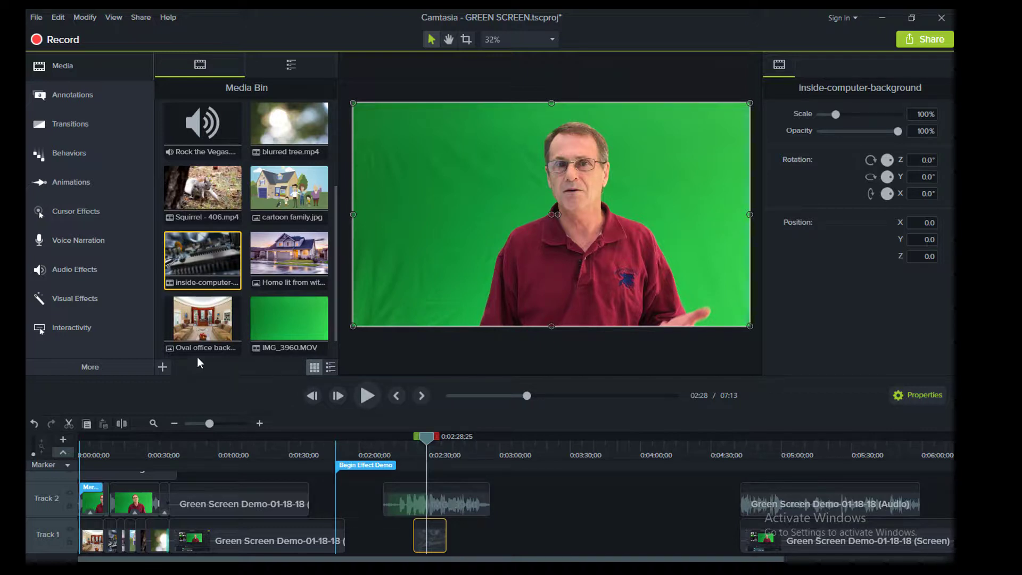
- Apply Remove a Color to the IMG_3960 clip on Track 2 and sample the green backdrop, #1AA53F, as the color to remove
click(78, 298)
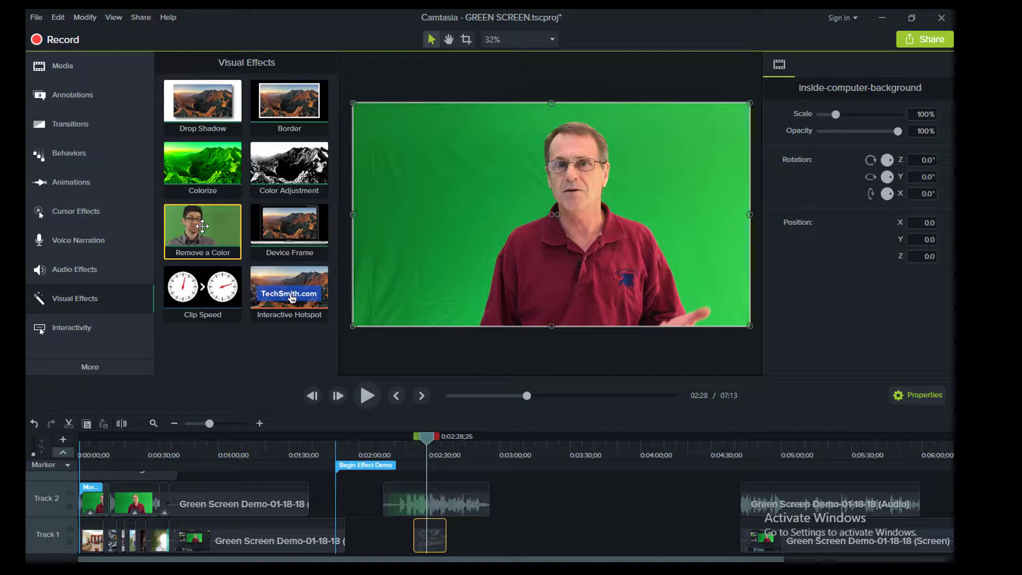
drag(202, 226, 440, 496)
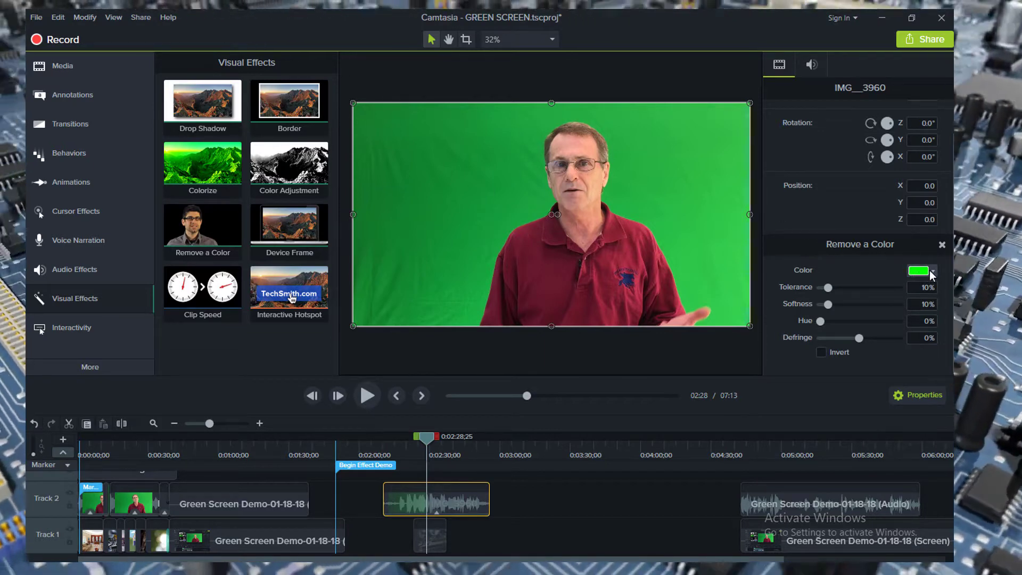
click(930, 270)
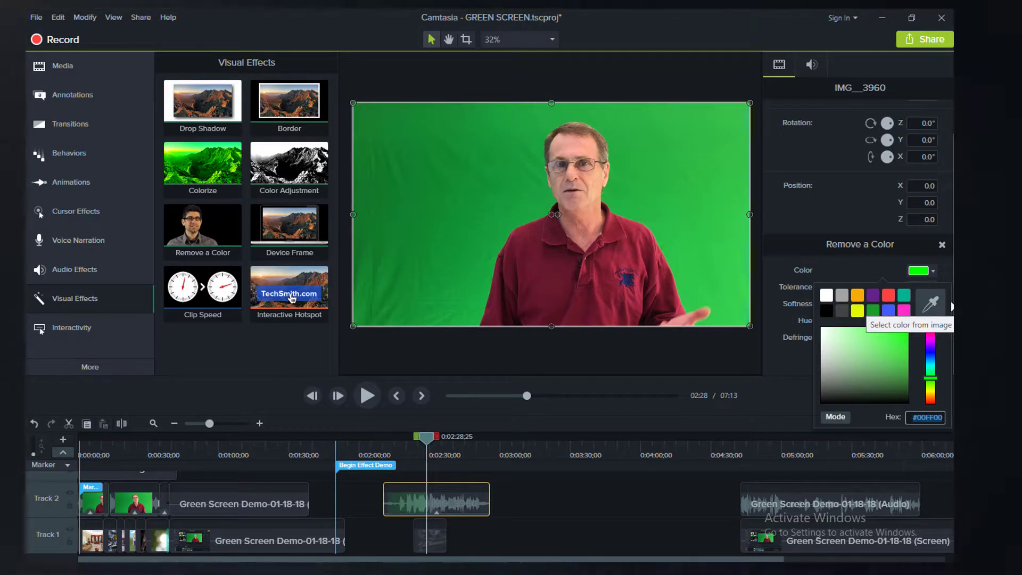
click(931, 305)
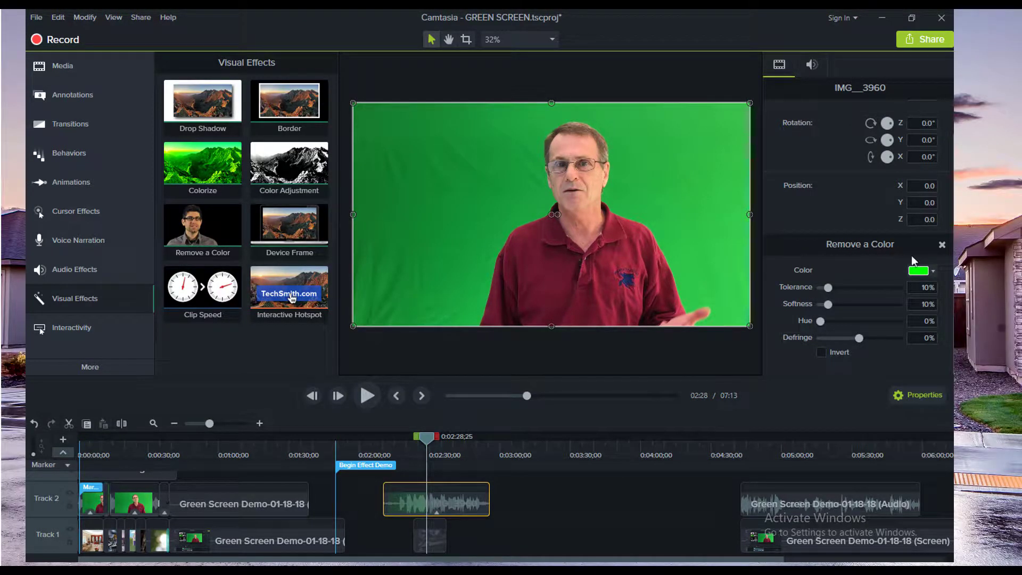
click(932, 270)
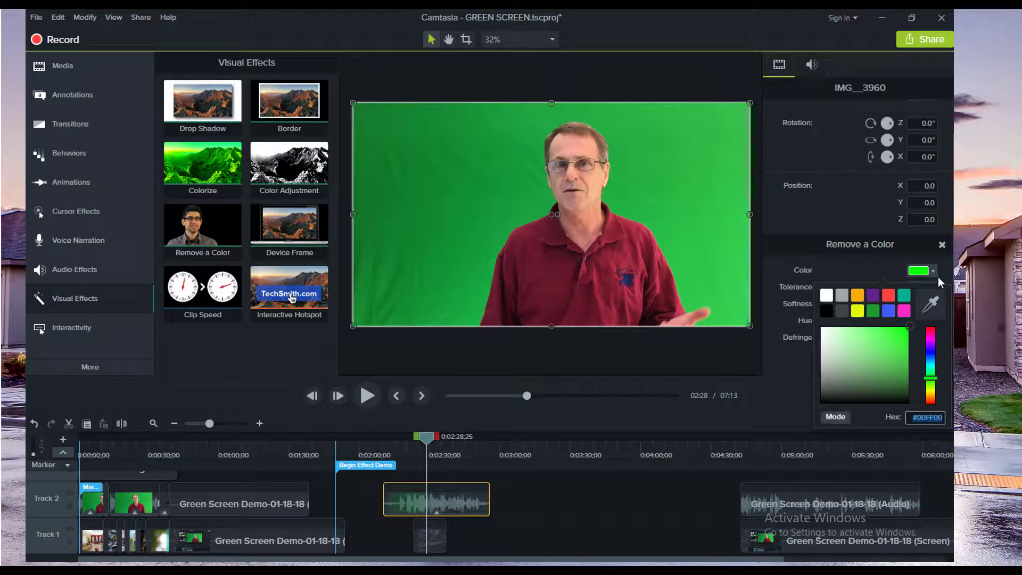
click(933, 303)
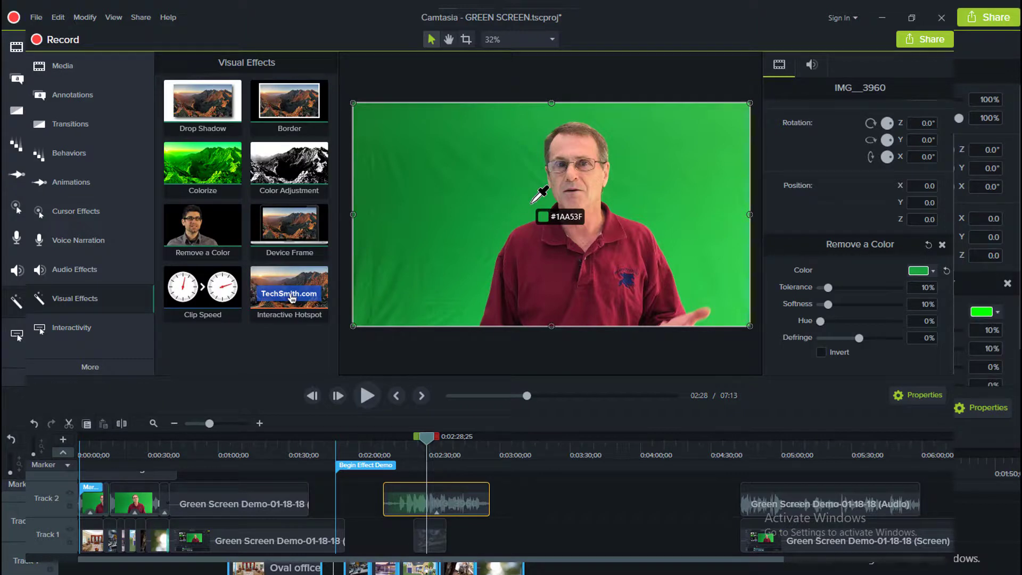
click(531, 203)
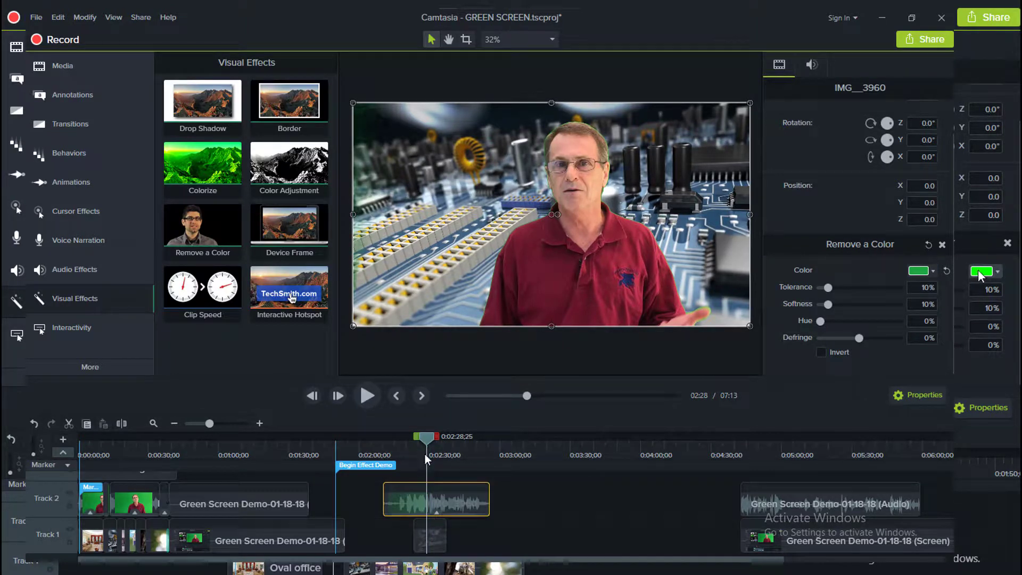
- Set the Remove a Color tolerance to 33%, judging the keyed clip at about 02:45 where no background lies beneath it
drag(431, 438, 519, 438)
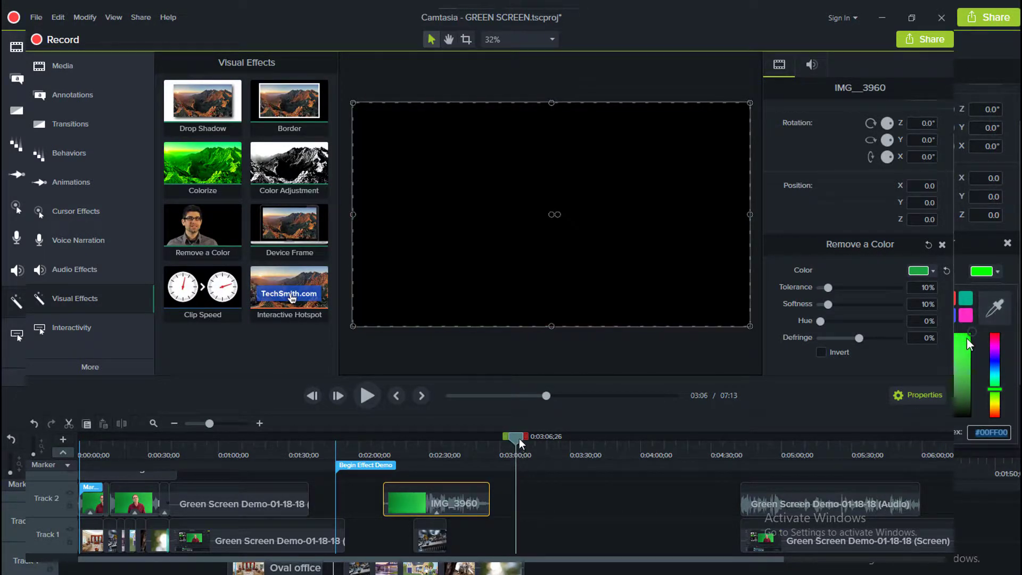
drag(519, 436, 468, 446)
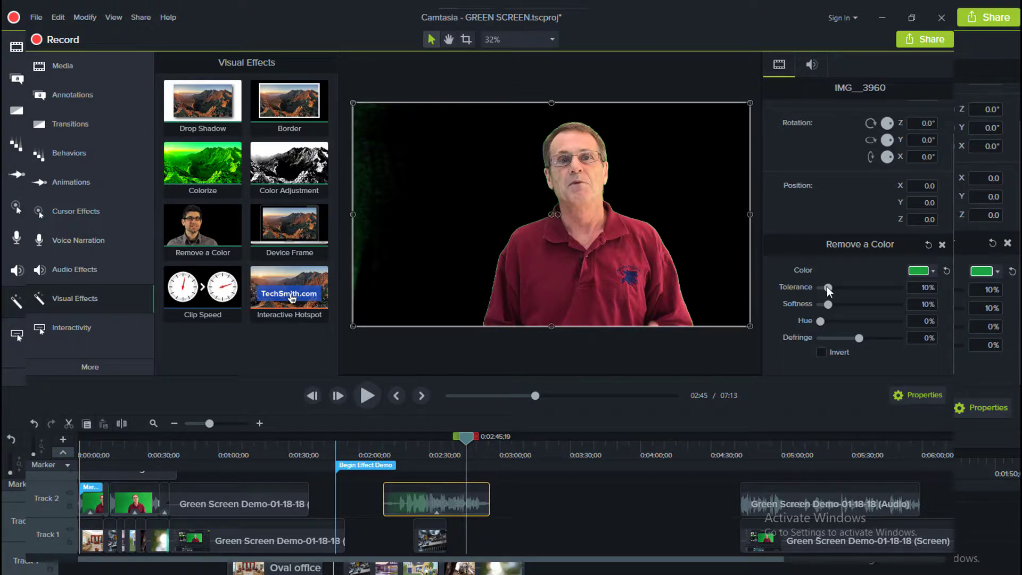
drag(826, 286, 848, 283)
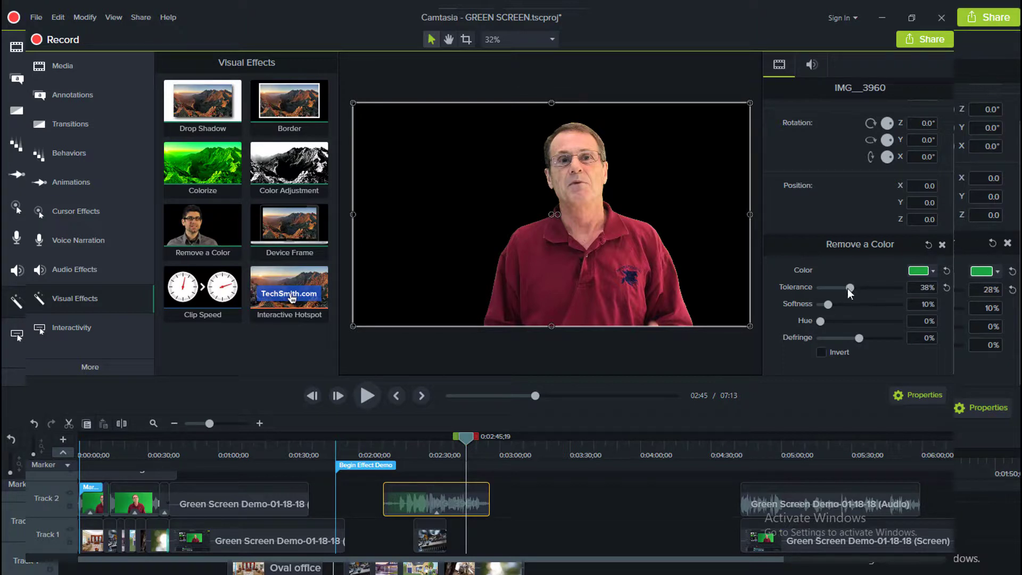
drag(847, 288, 774, 288)
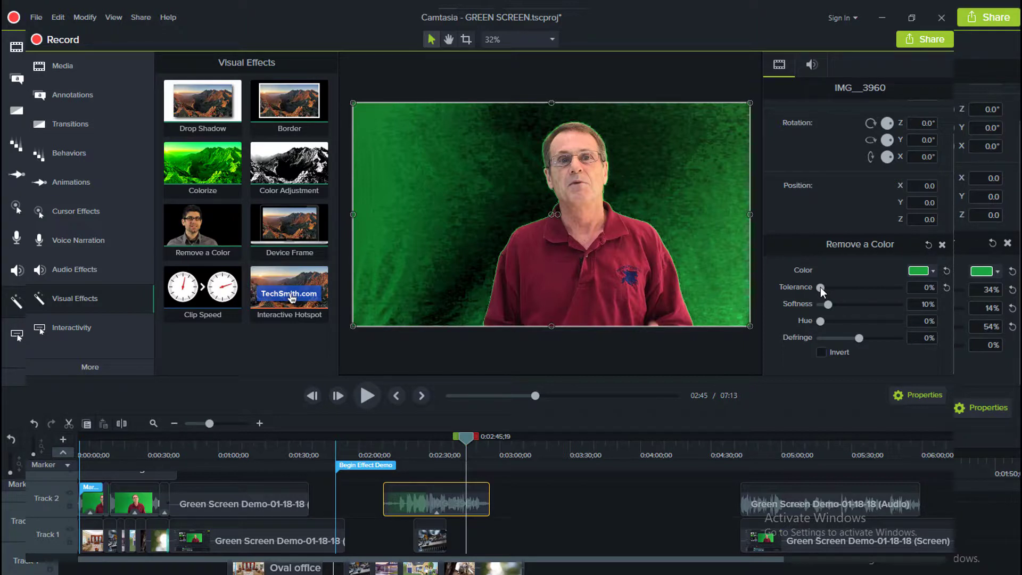
drag(821, 286, 838, 286)
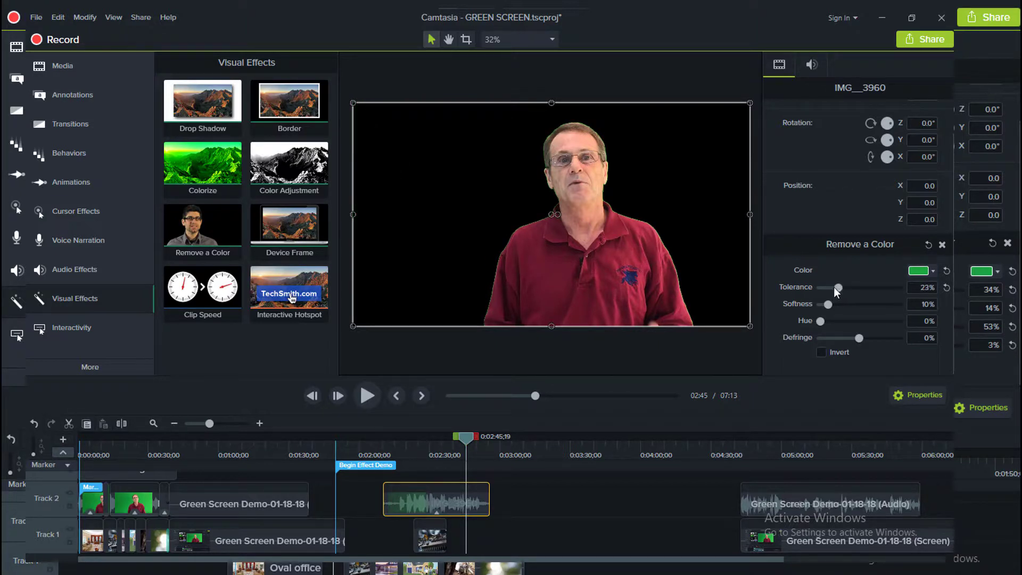
mouse_move(834, 285)
mouse_down()
mouse_move(887, 287)
mouse_move(845, 286)
mouse_up()
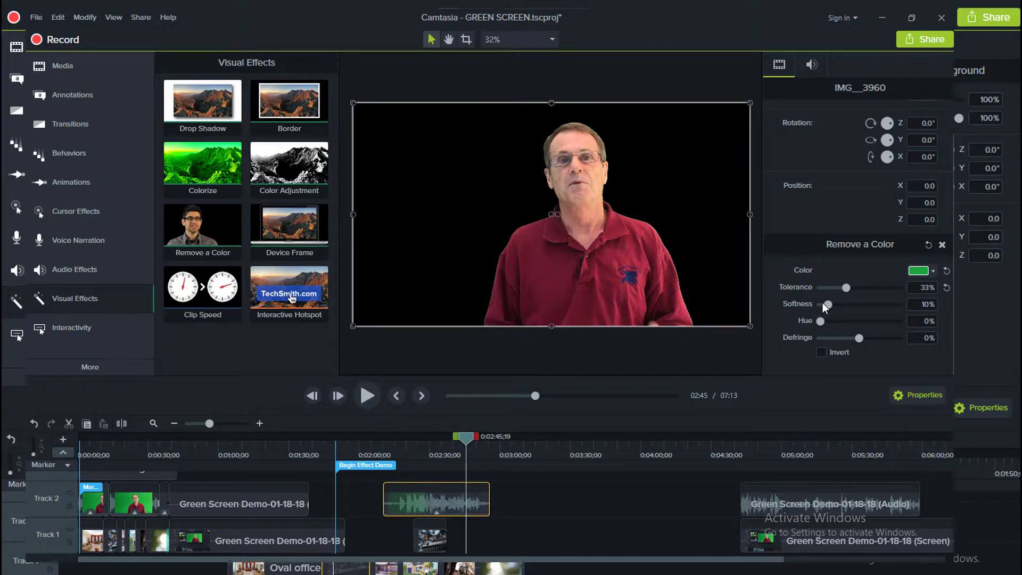
- Refine the color removal on IMG_3960 with 5% softness, 30% hue and 2% defringe
mouse_move(829, 303)
mouse_down()
mouse_move(801, 302)
mouse_move(840, 302)
mouse_move(822, 305)
mouse_up()
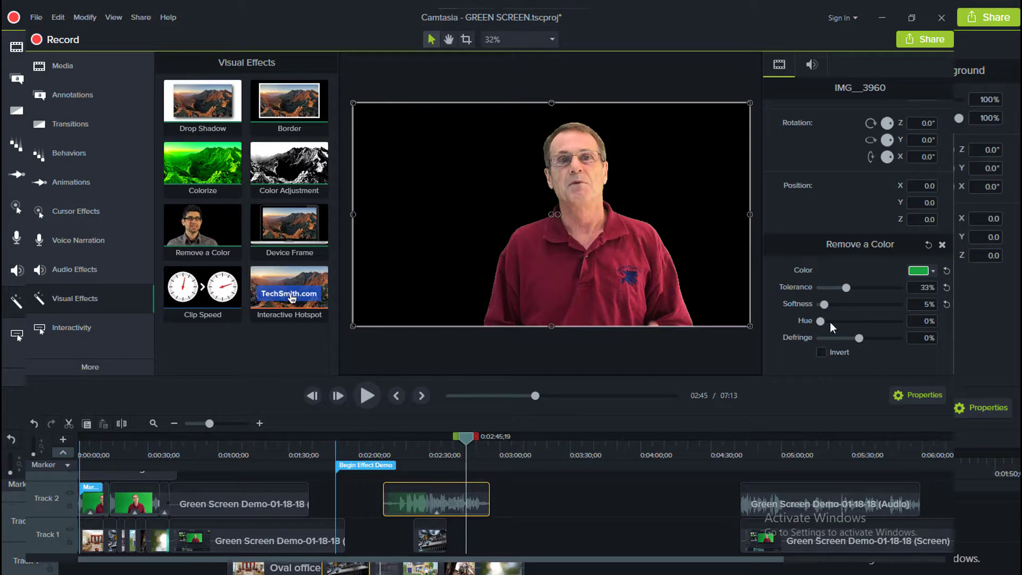
drag(823, 320, 844, 319)
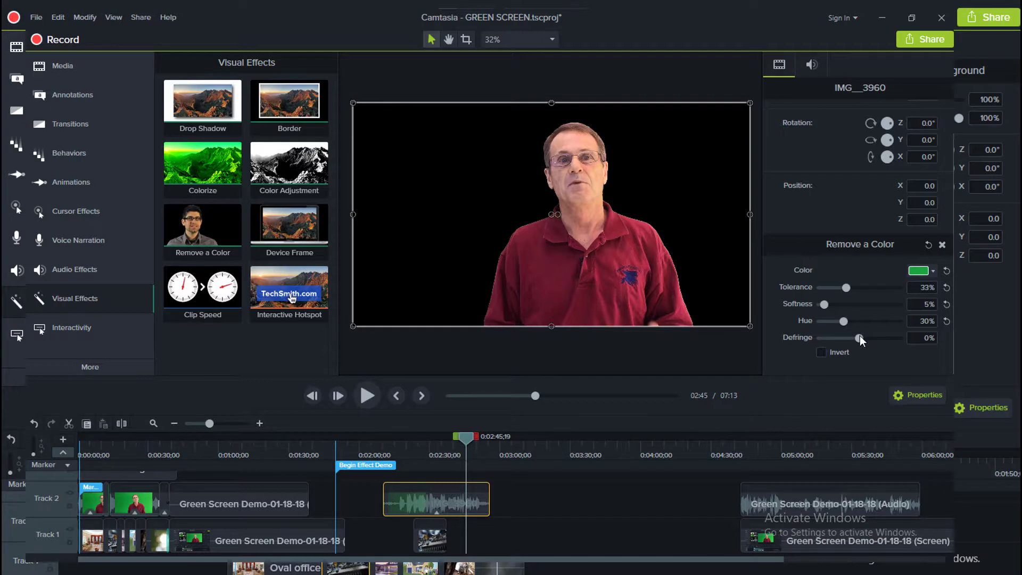
mouse_move(861, 335)
mouse_down()
mouse_move(891, 338)
mouse_move(859, 337)
mouse_up()
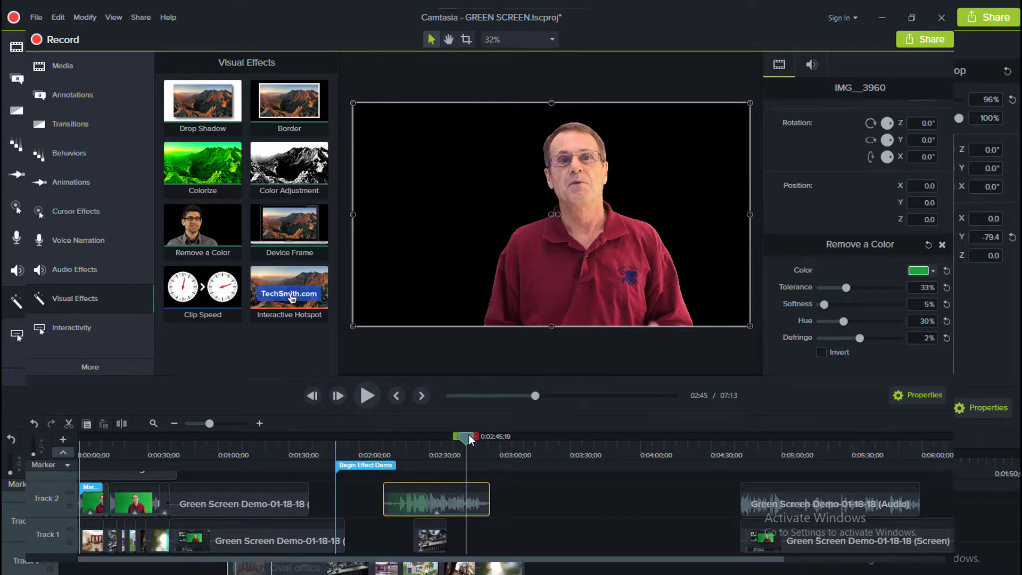
- Play back the keyed IMG_3960 clip over the computer background from about 02:31 to check the composite
drag(469, 435, 436, 439)
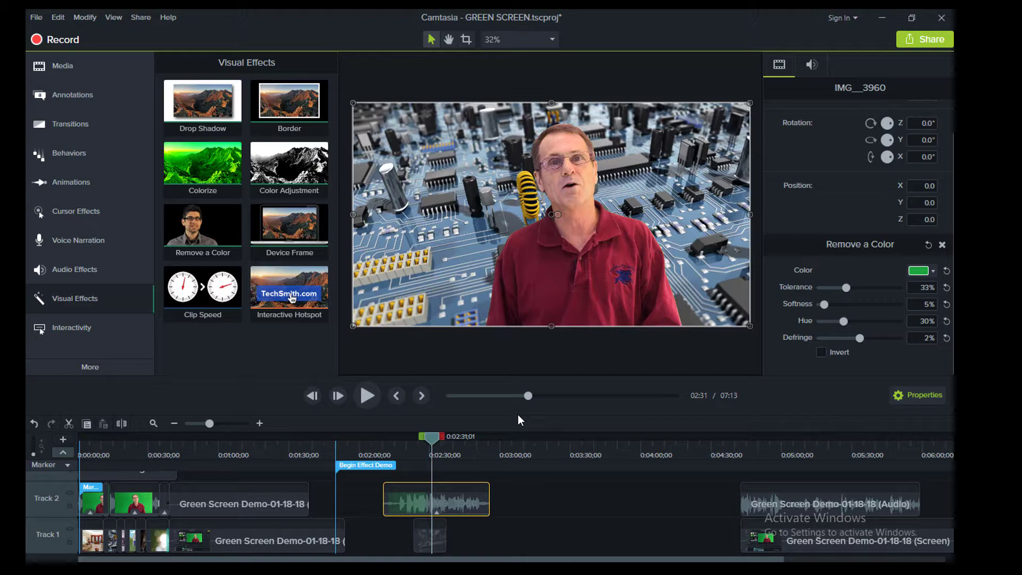
click(366, 402)
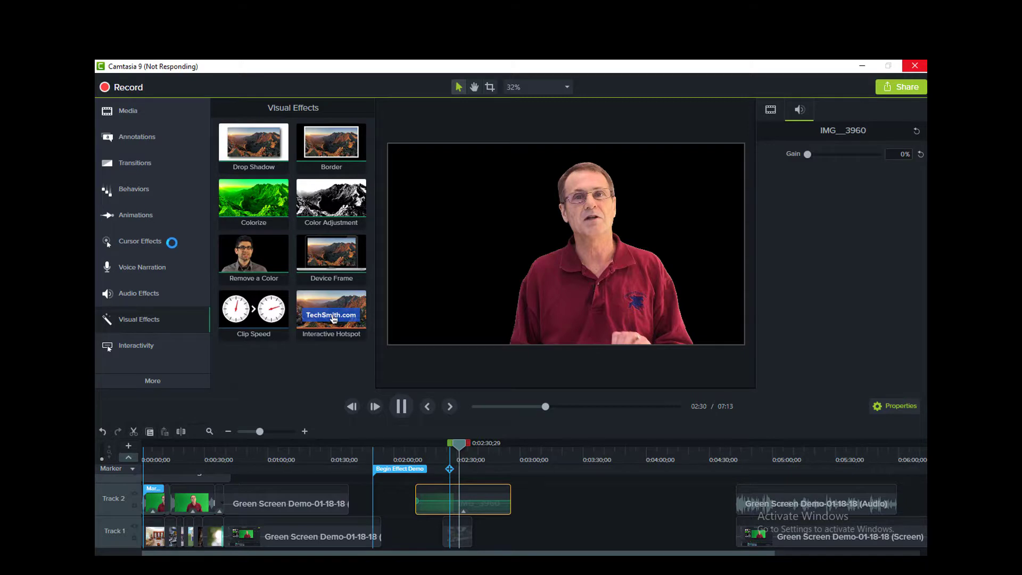
click(401, 406)
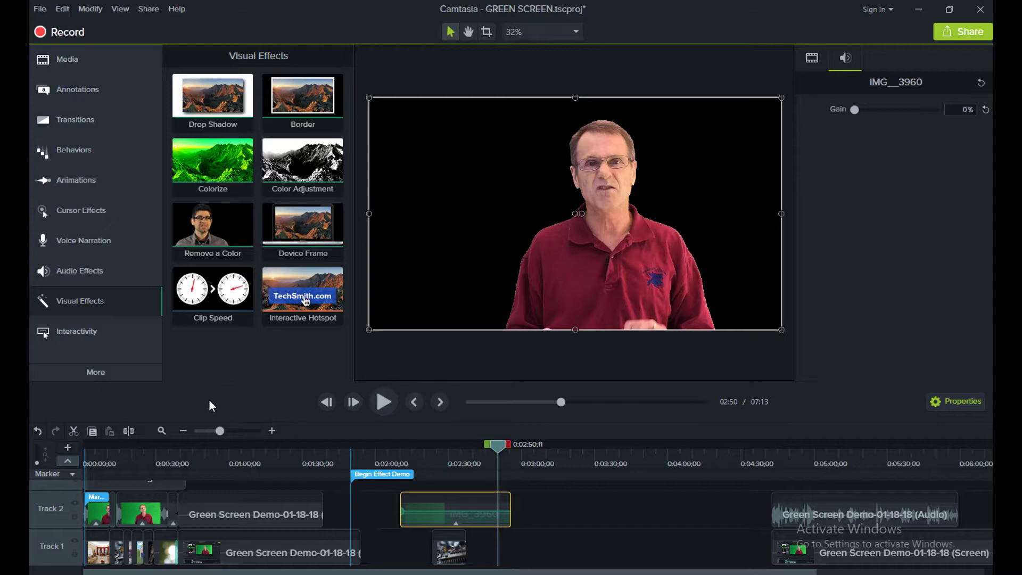
- Place cartoon family.jpg on Track 1 at 02:50 beneath the keyed clip and scale it to 253.9% to fill the canvas
click(65, 59)
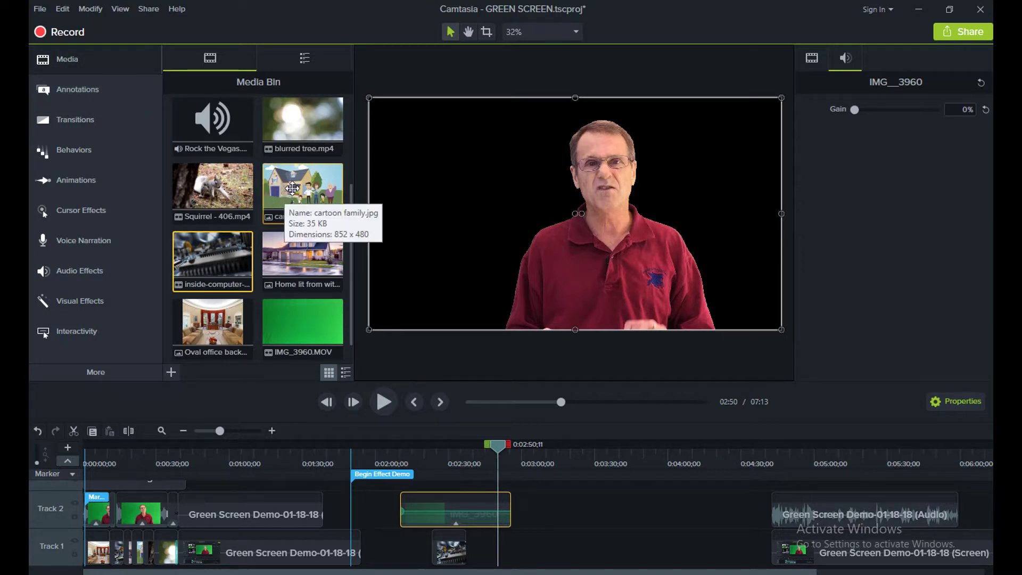
drag(292, 188, 495, 550)
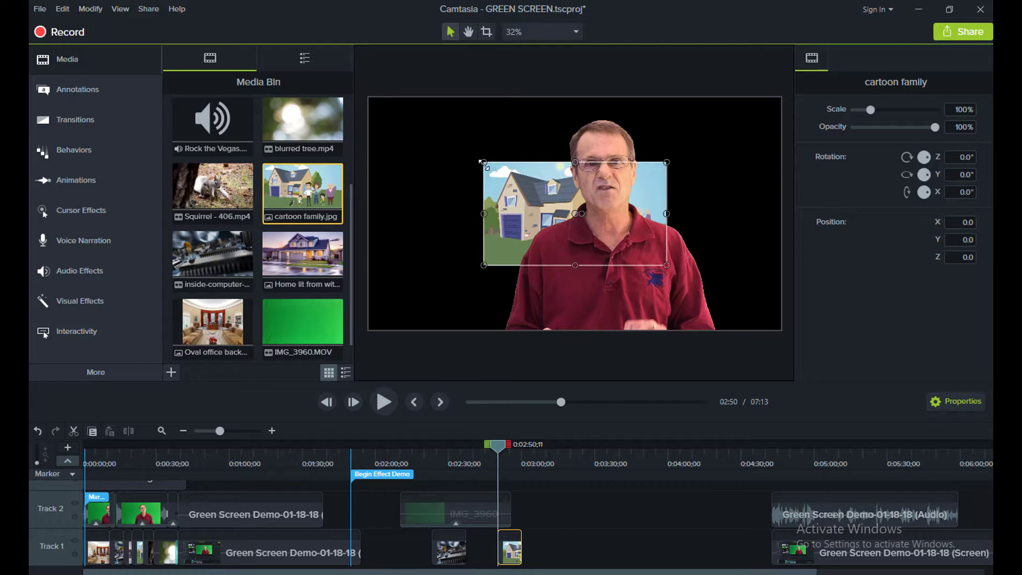
drag(871, 110, 898, 116)
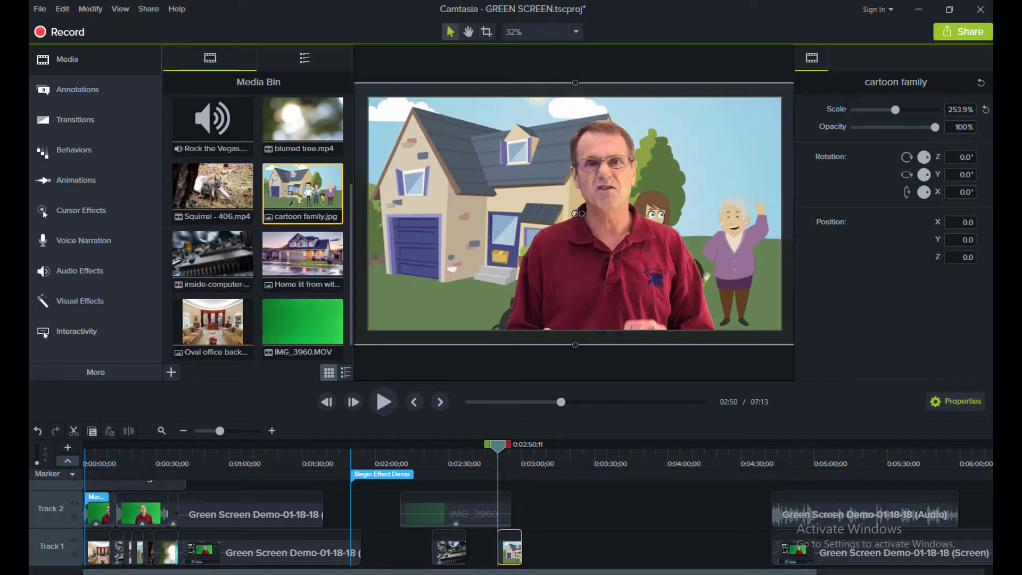
- Place the Home lit from within image on Track 1 right after the computer background and preview the composite
click(328, 266)
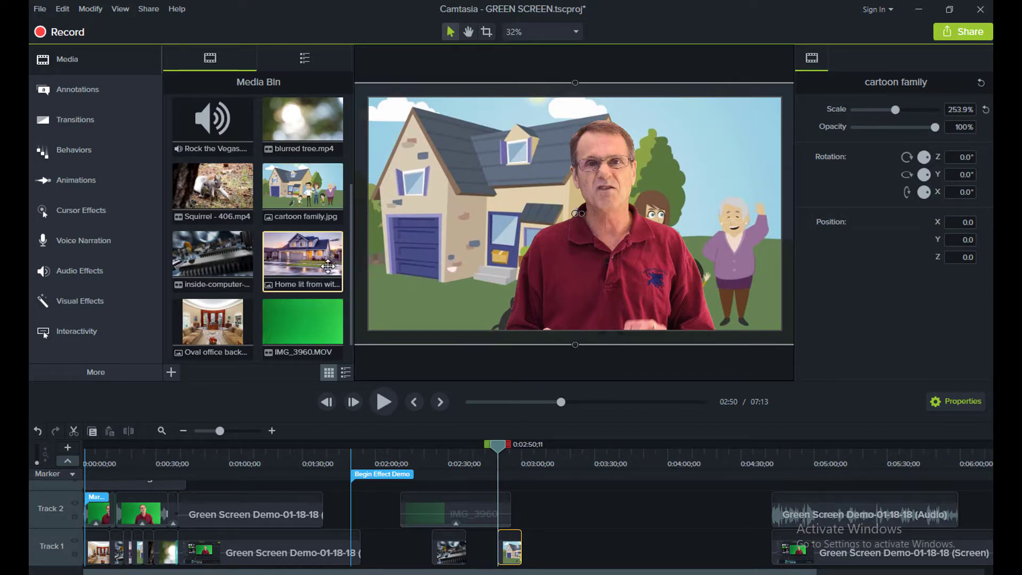
drag(328, 266, 461, 556)
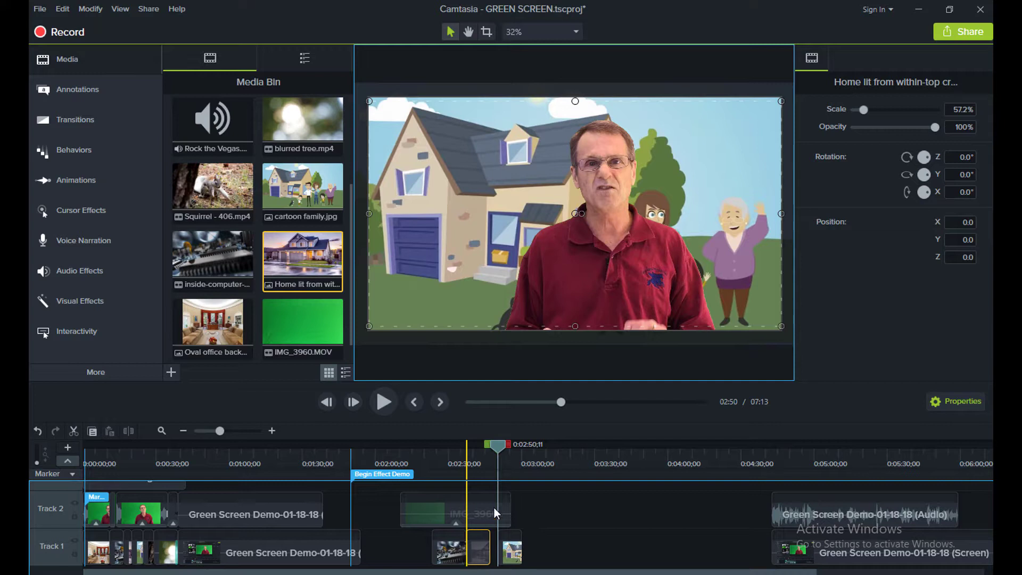
drag(495, 513, 492, 506)
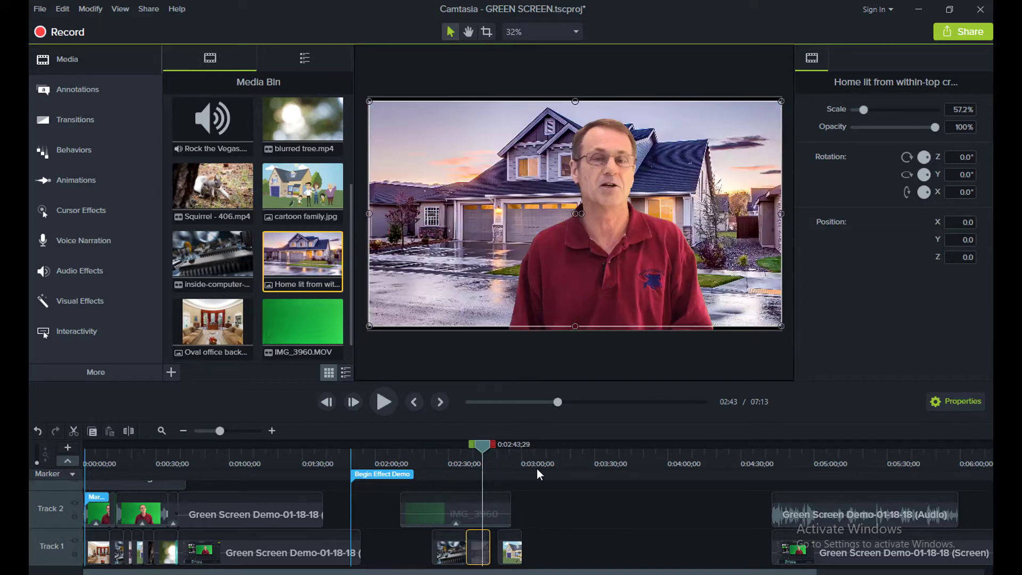
click(386, 407)
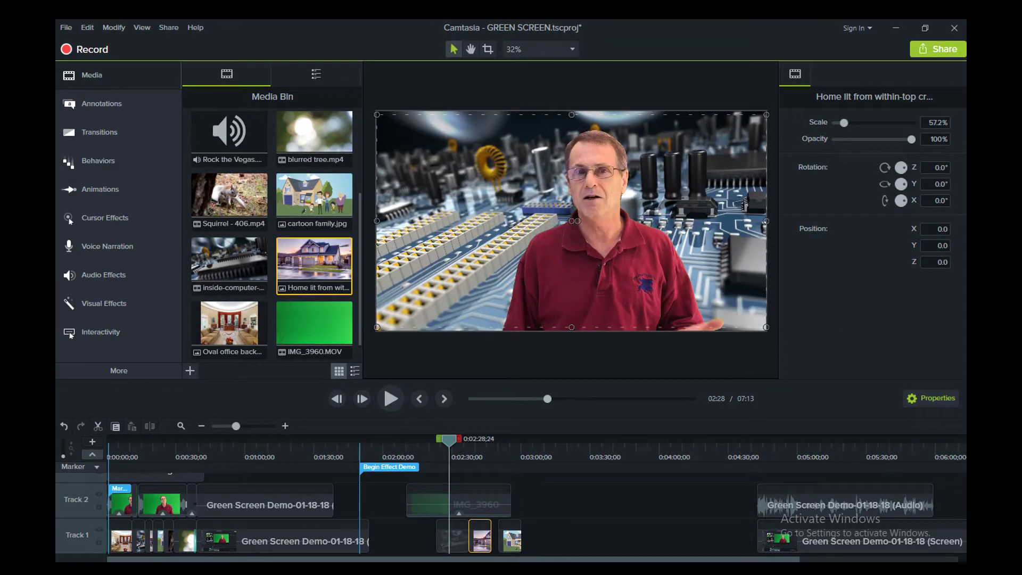